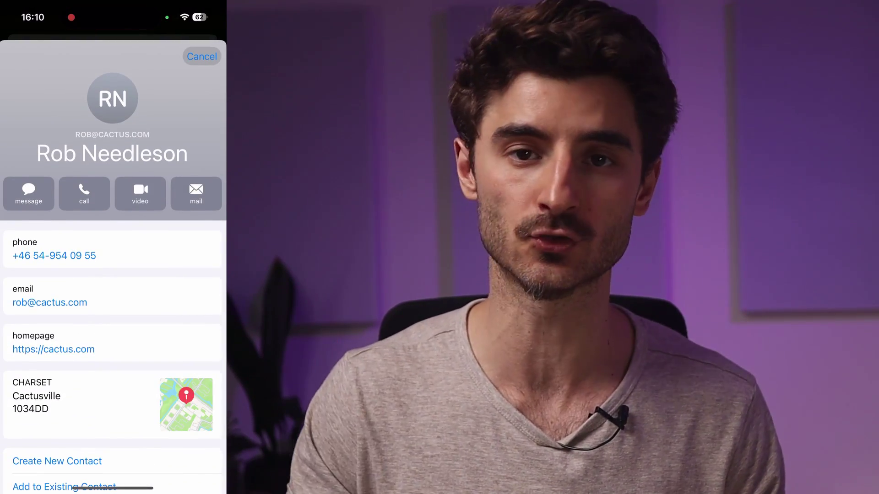
Step: Search Google for 'qr code cactus' and go to the qrcodecactus.com generator page
scroll(113, 275, "down", 2)
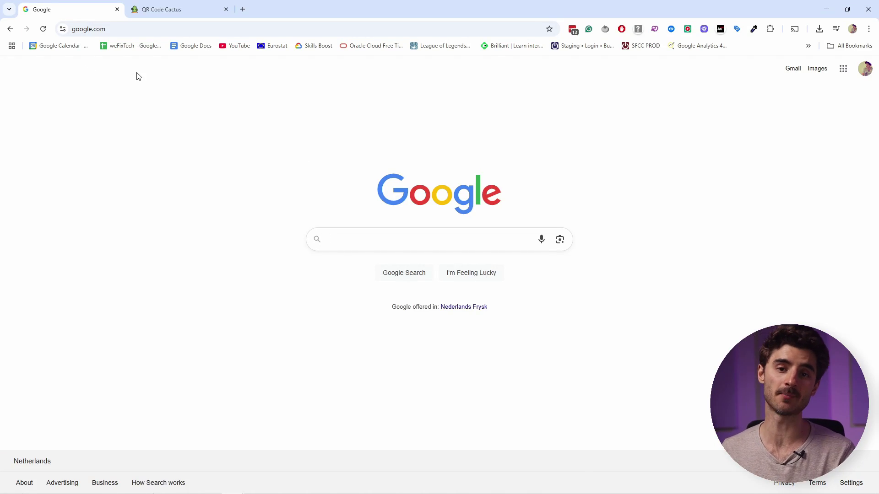
type("qr code cactus")
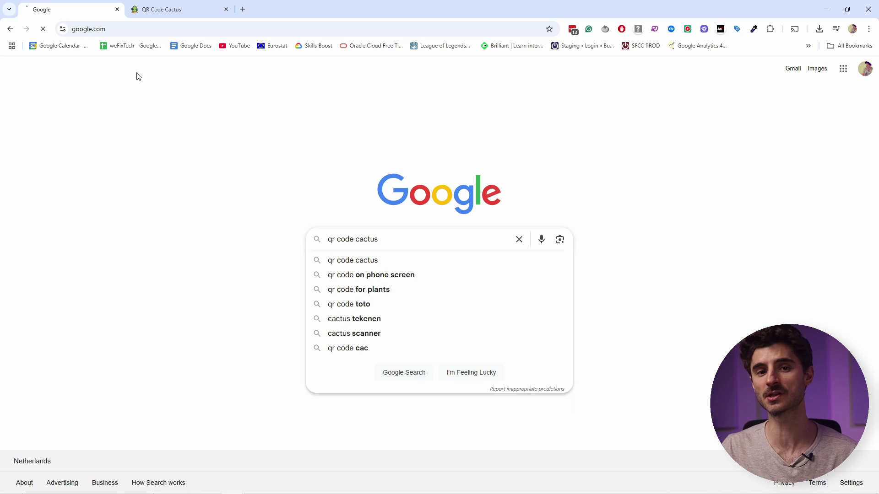
key("Return")
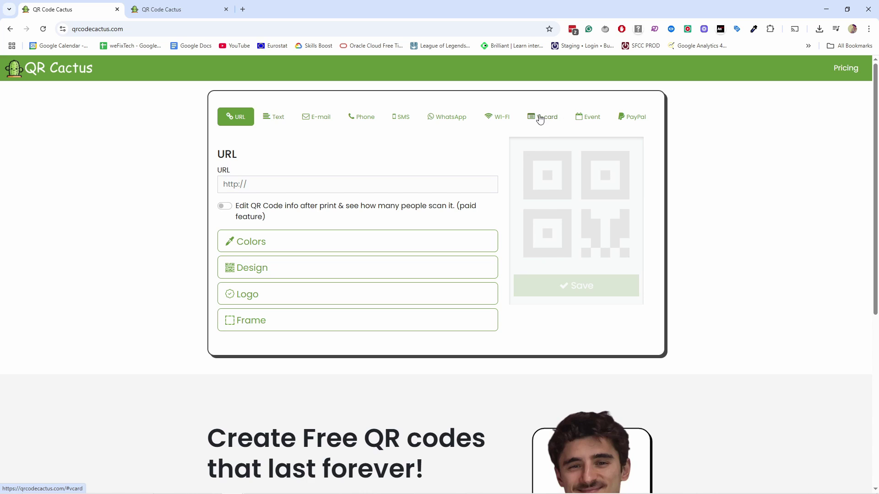
Step: Switch to the V-card code type and set its version to 4.0
left_click(549, 125)
left_click(264, 188)
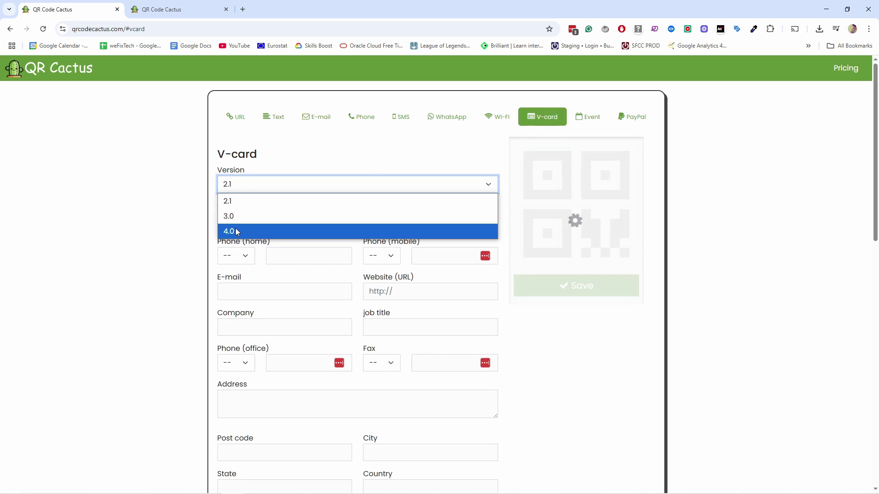
key("Escape")
key("Down")
key("Down")
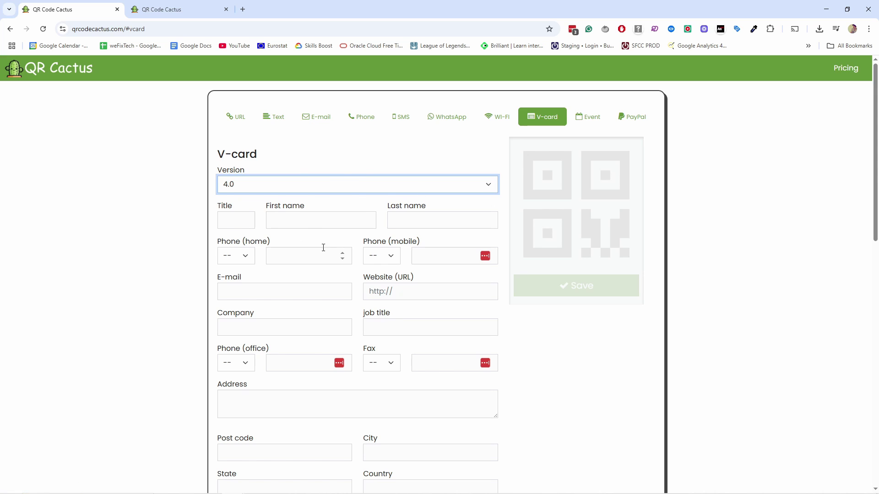
Step: Enter the contact's first name and paste in the last name
left_click(300, 218)
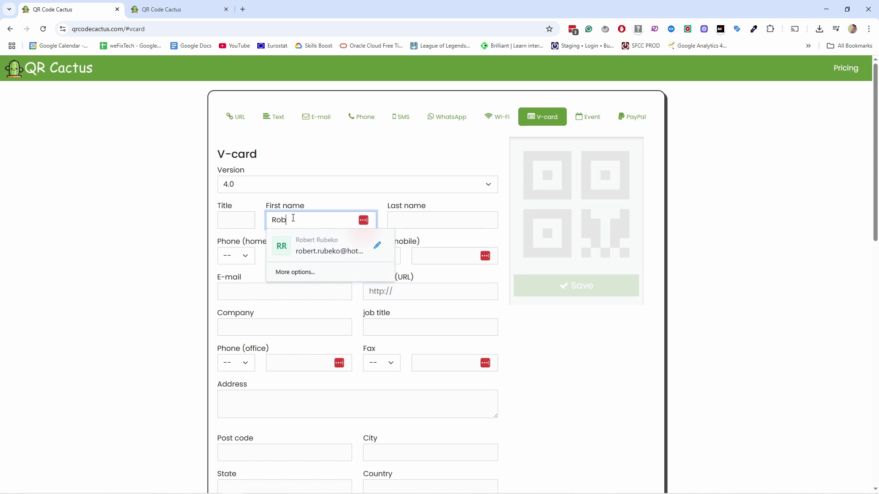
key("Tab")
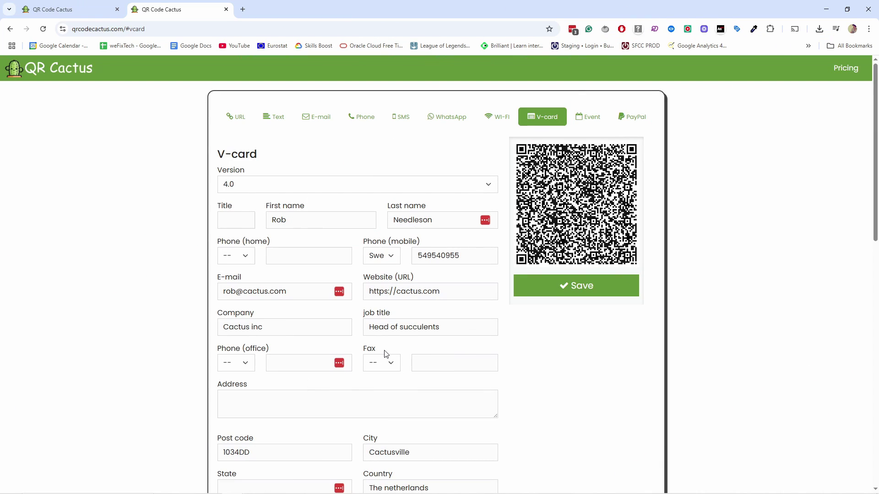
Step: Scroll down the generator and expand the Colors section
scroll(327, 257, "down", 4)
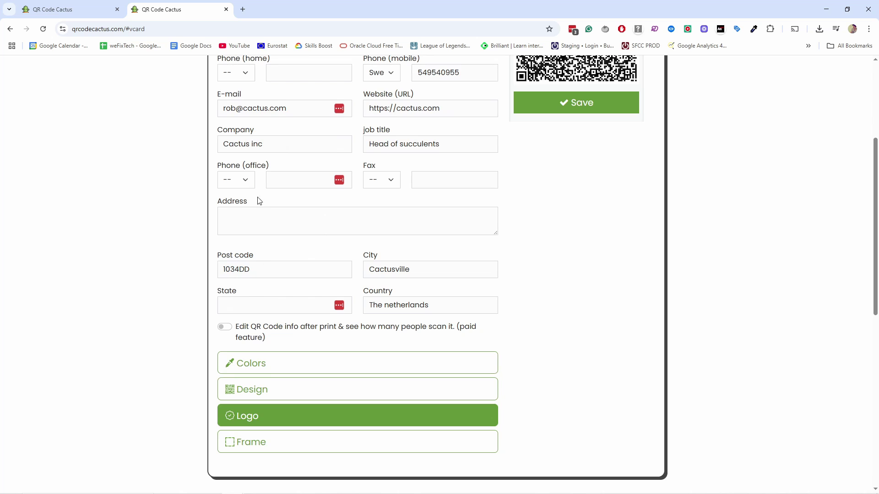
scroll(277, 301, "down", 2)
scroll(308, 172, "up", 6)
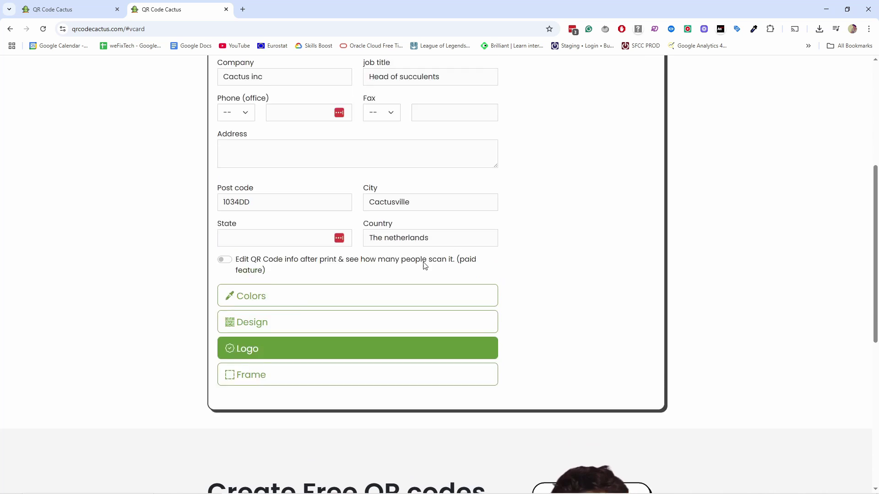
scroll(520, 231, "down", 4)
scroll(604, 190, "up", 4)
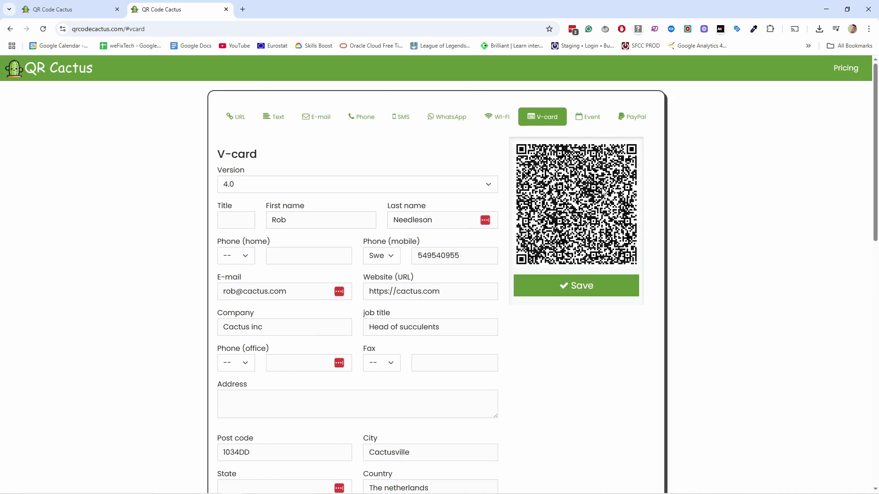
scroll(412, 297, "down", 5)
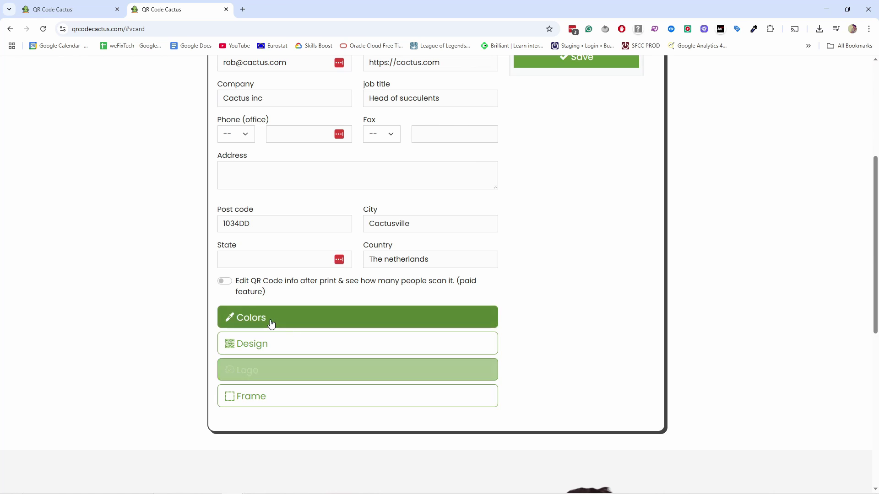
left_click(270, 319)
Step: Expand Design to reveal the Pattern, Marker border and Marker center options
scroll(274, 343, "down", 2)
left_click(275, 314)
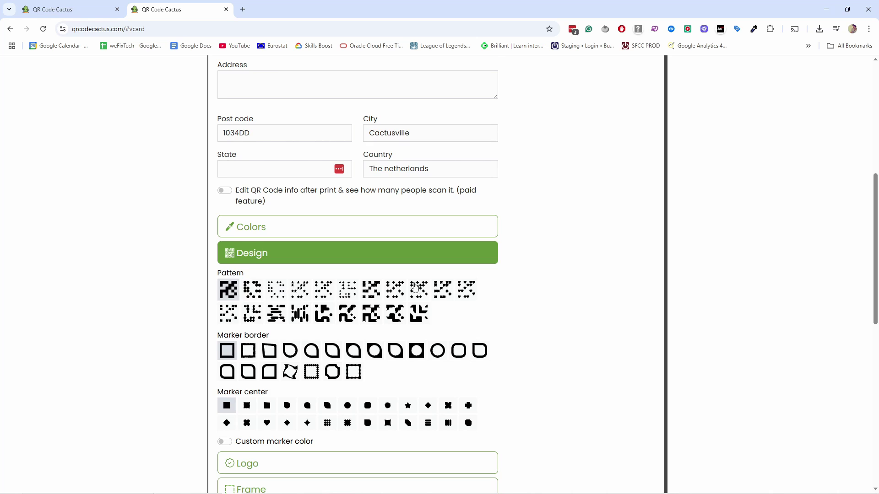
scroll(549, 110, "up", 4)
scroll(444, 329, "down", 3)
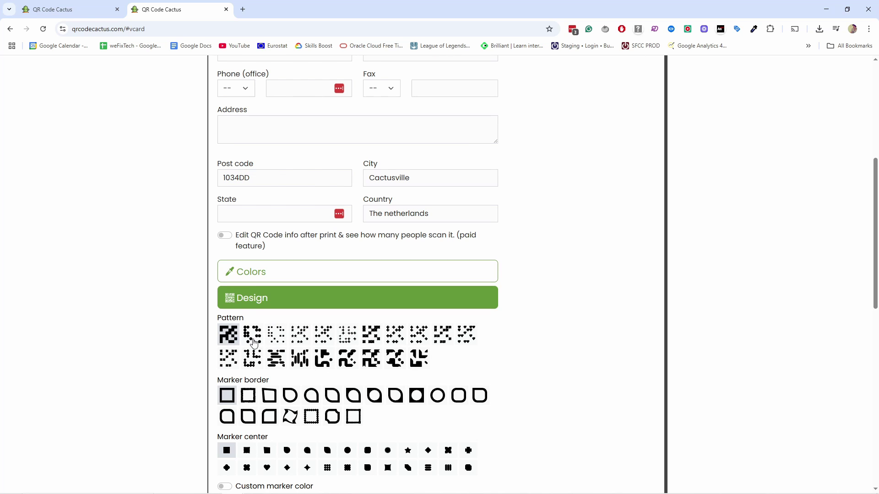
left_click(398, 363)
scroll(399, 363, "up", 6)
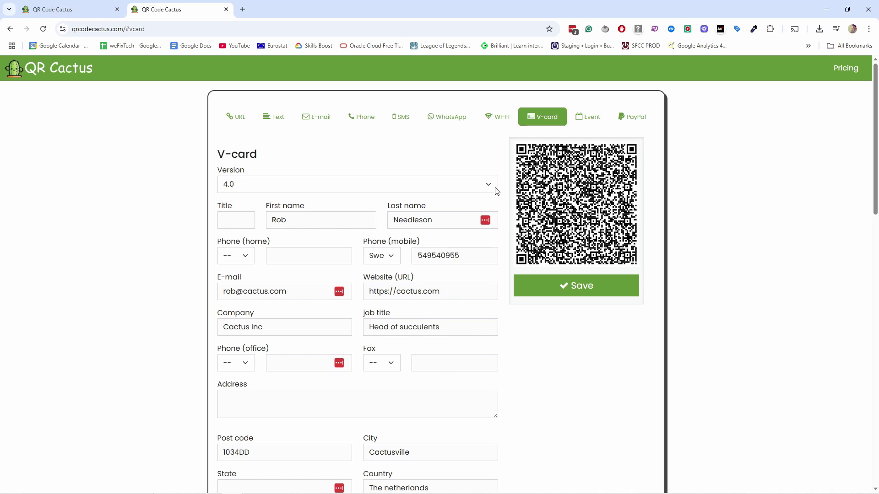
scroll(529, 282, "down", 9)
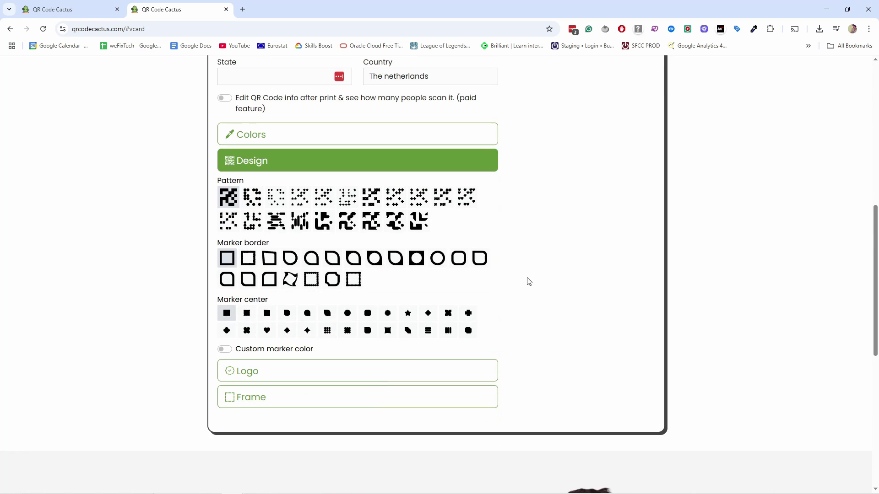
Step: Upload qrcodecactus-ICON.png as the logo centred in the V-card code
left_click(290, 370)
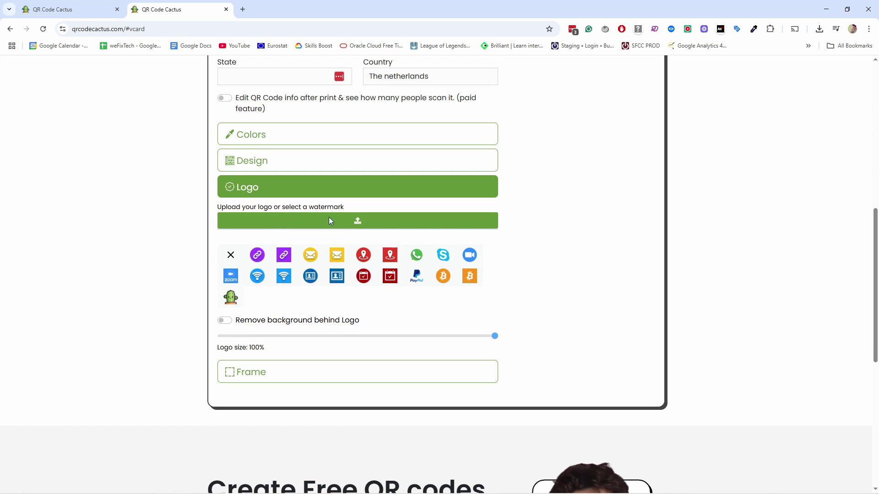
left_click(339, 222)
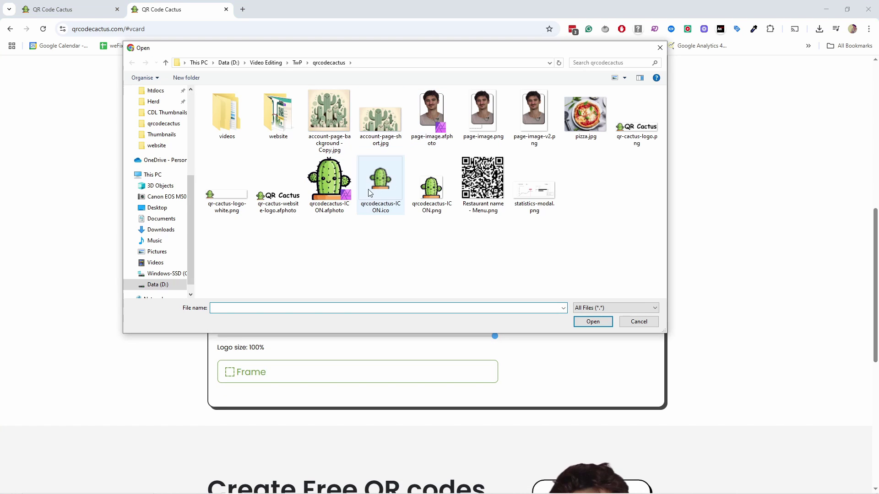
left_click(431, 187)
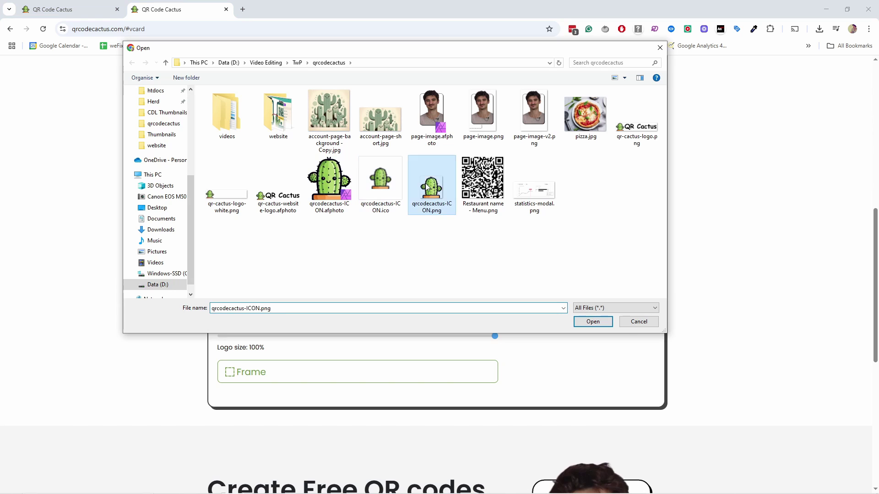
left_click(594, 321)
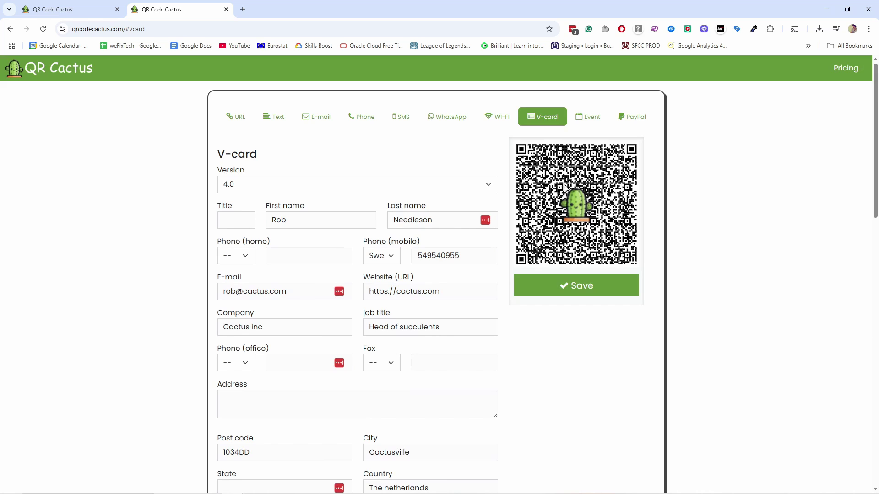
scroll(573, 288, "down", 8)
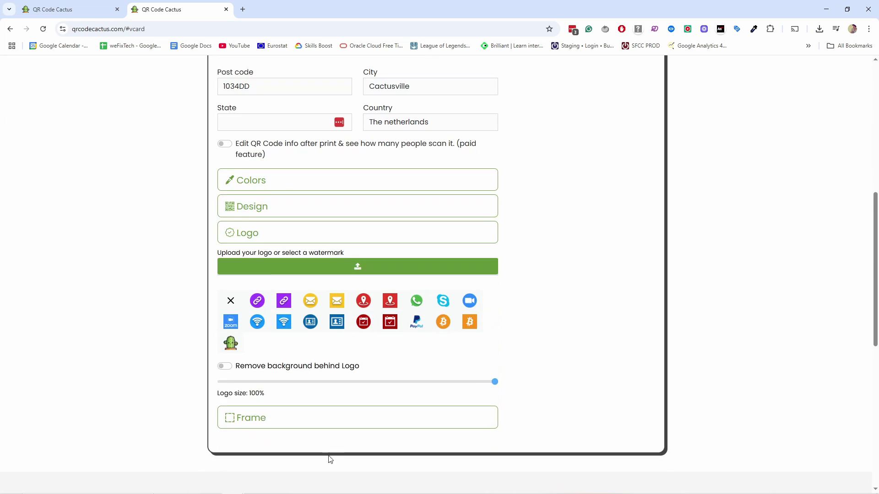
Step: Check the Frame options, leave 'no frame' selected, and scroll back to the preview
left_click(294, 425)
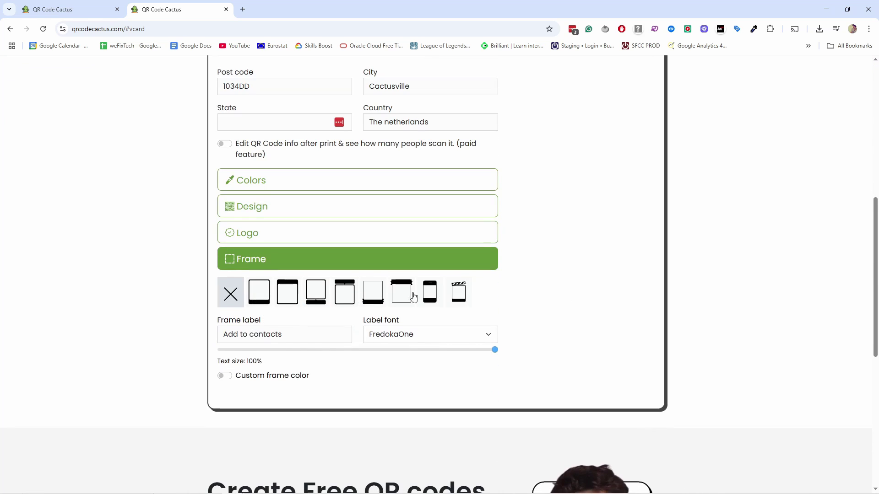
scroll(554, 342, "up", 2)
scroll(563, 346, "down", 2)
scroll(567, 342, "up", 1)
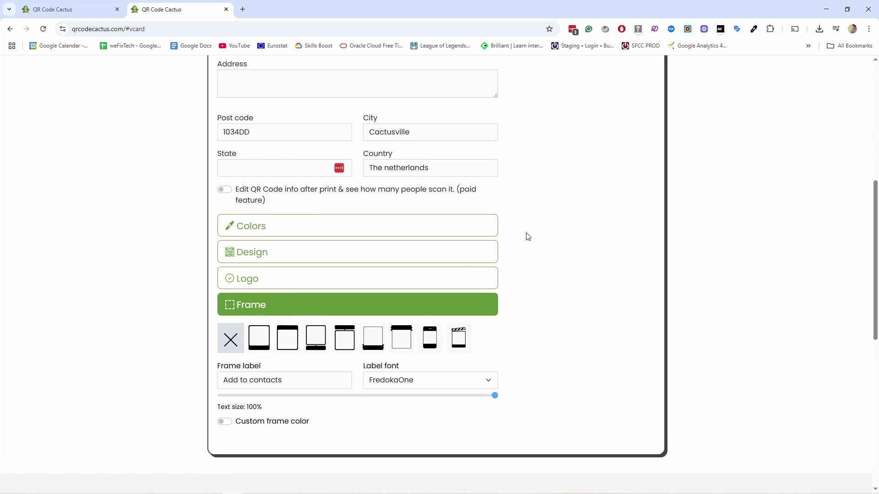
scroll(520, 239, "up", 6)
scroll(581, 235, "down", 4)
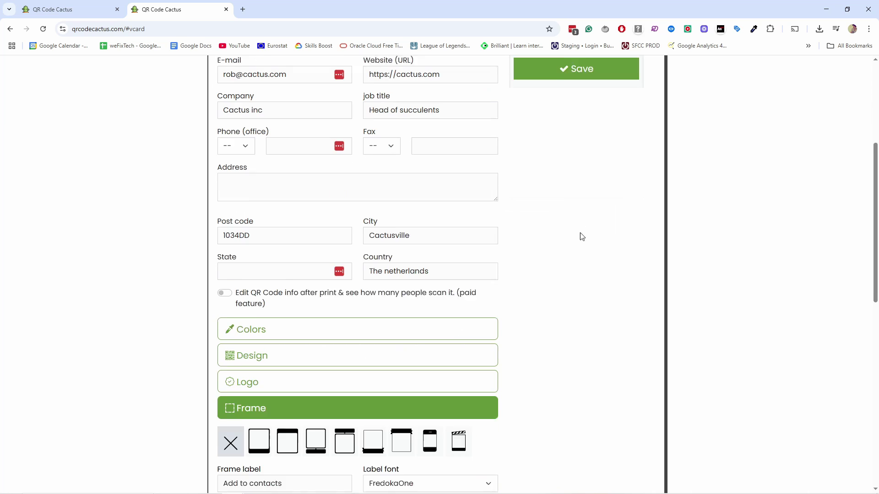
scroll(567, 344, "up", 4)
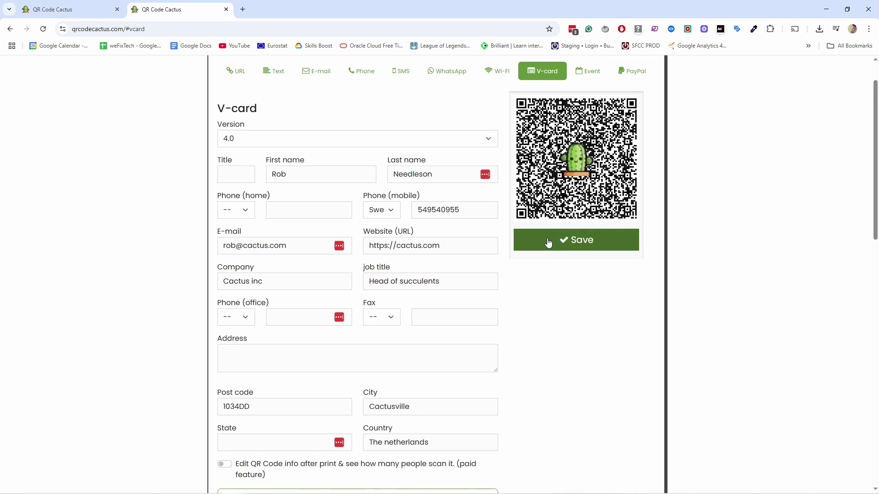
Step: Save the V-card code, download it as a PNG, and open the downloaded image
left_click(552, 240)
scroll(585, 287, "up", 1)
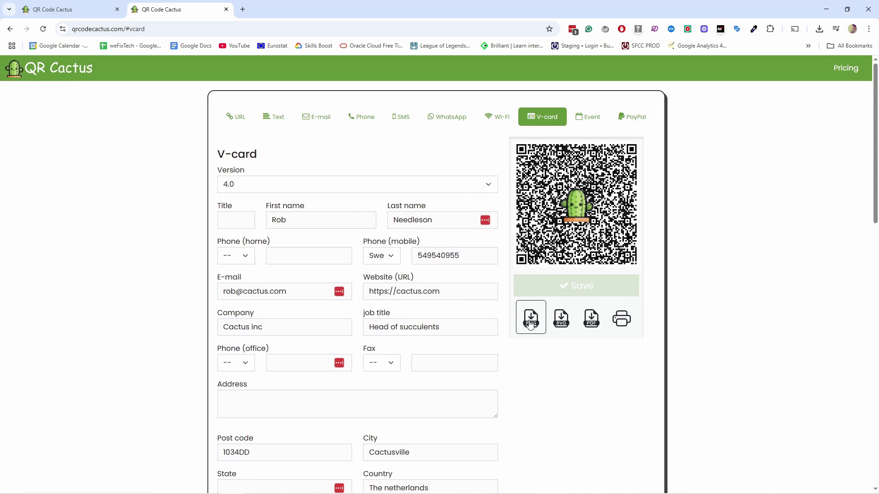
left_click(530, 323)
left_click(733, 56)
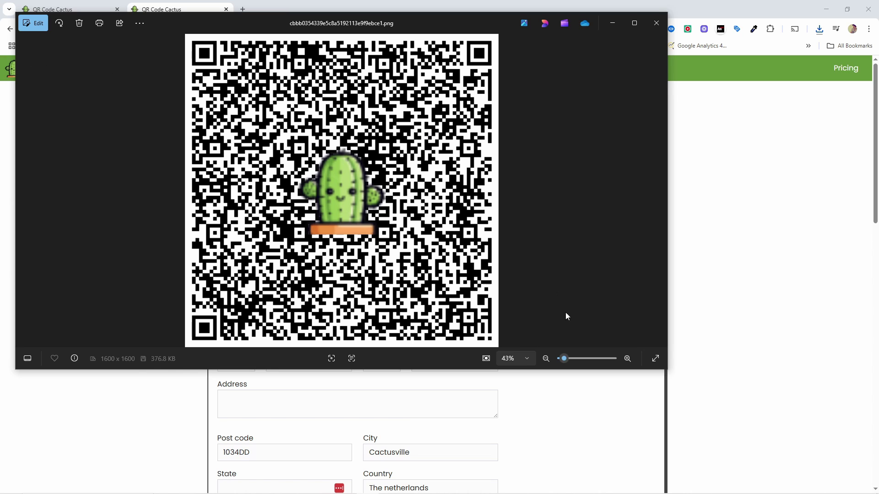
Step: Zoom the QR image to the 10% preset, then enter a custom 6% zoom
left_click(527, 359)
left_click(518, 339)
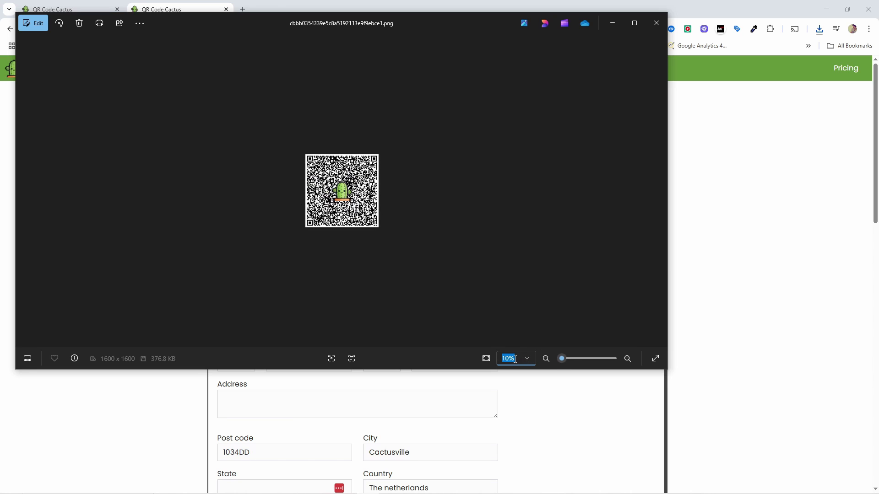
left_click(510, 360)
type("6")
key("Return")
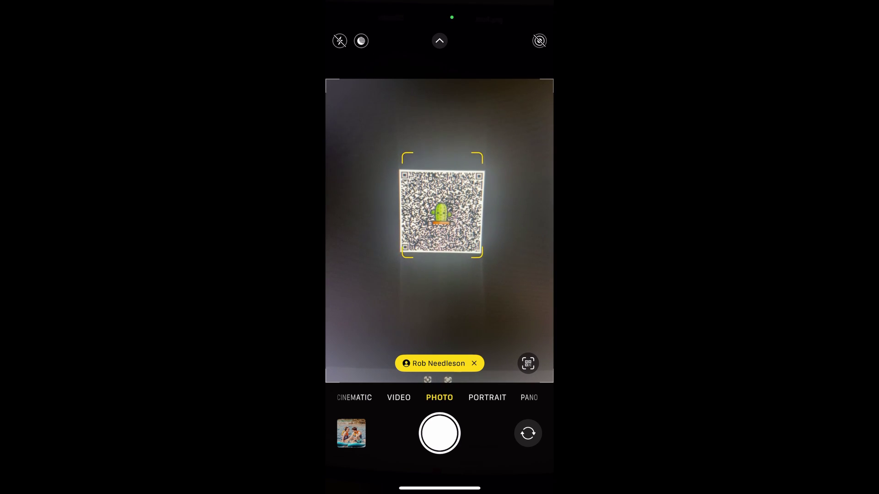
Step: Tap the scanned contact banner to open the card with phone, e-mail, homepage and city
left_click(439, 364)
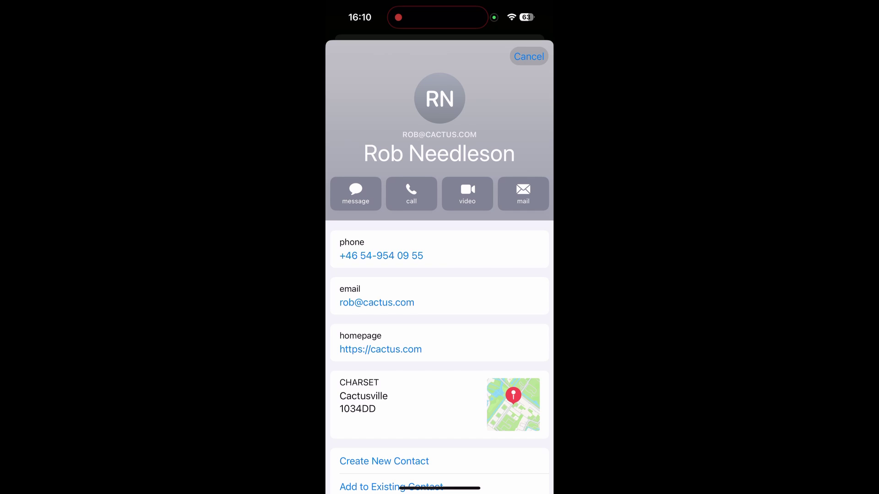
Step: Dismiss the contact sheet and aim the camera at the qrcodecactus.com link code
scroll(439, 270, "down", 3)
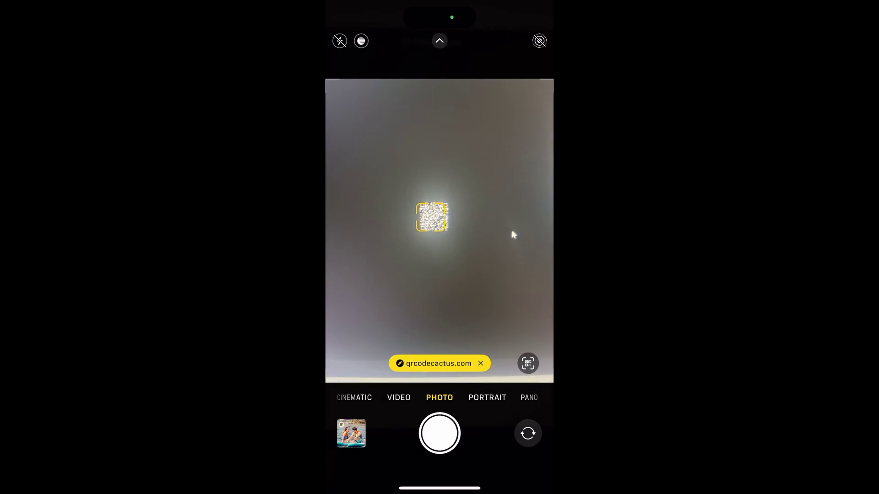
Step: Open the qrcodecactus.com link in Safari and scroll through the digital business card page
left_click(438, 363)
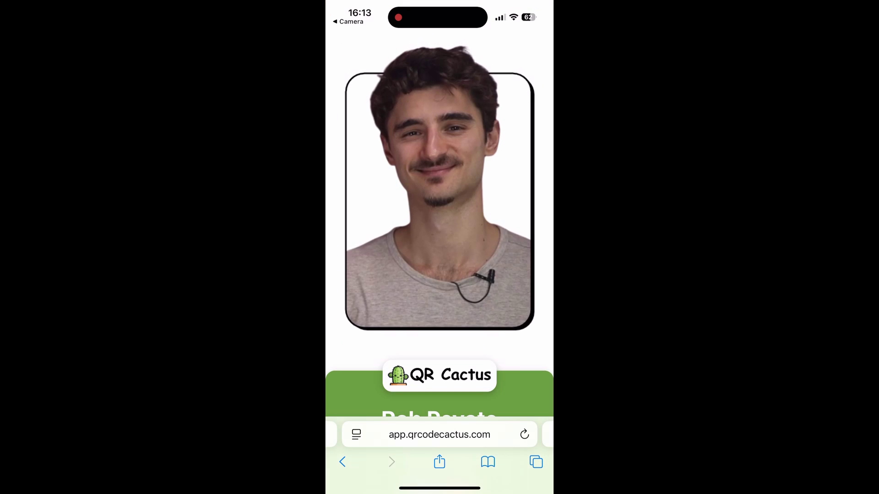
scroll(440, 274, "down", 5)
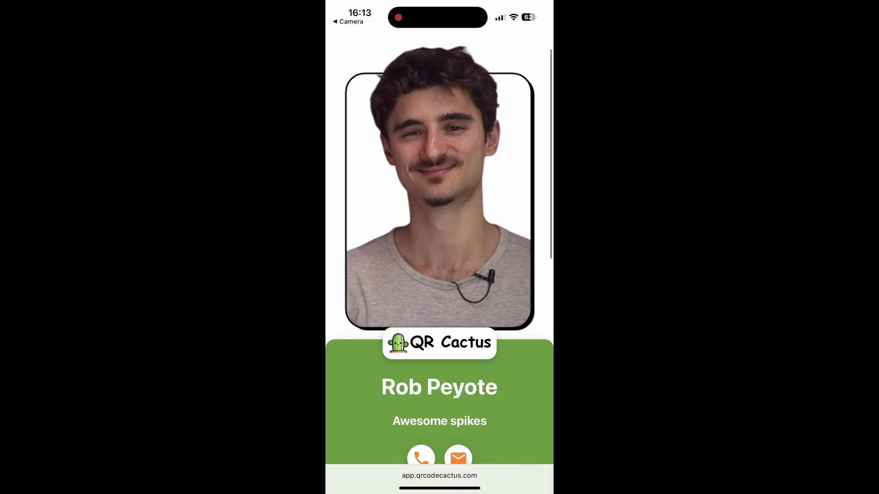
scroll(439, 275, "up", 5)
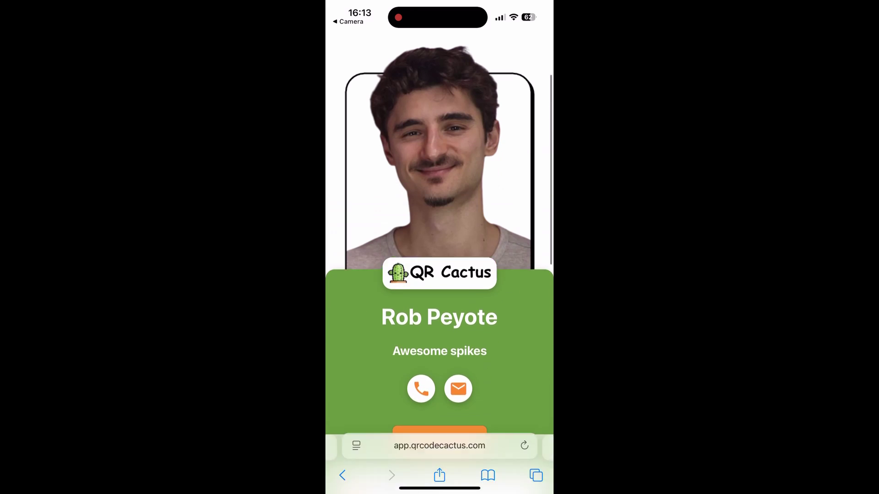
scroll(439, 275, "down", 6)
scroll(440, 275, "down", 10)
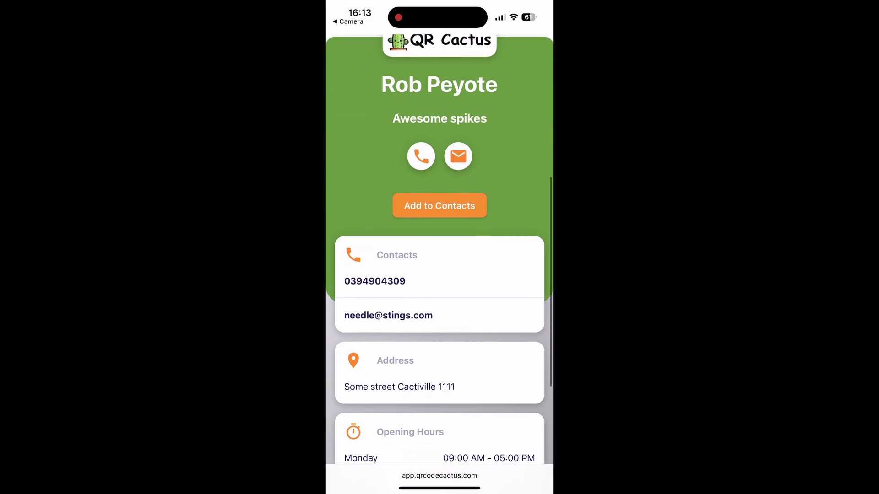
scroll(439, 274, "up", 8)
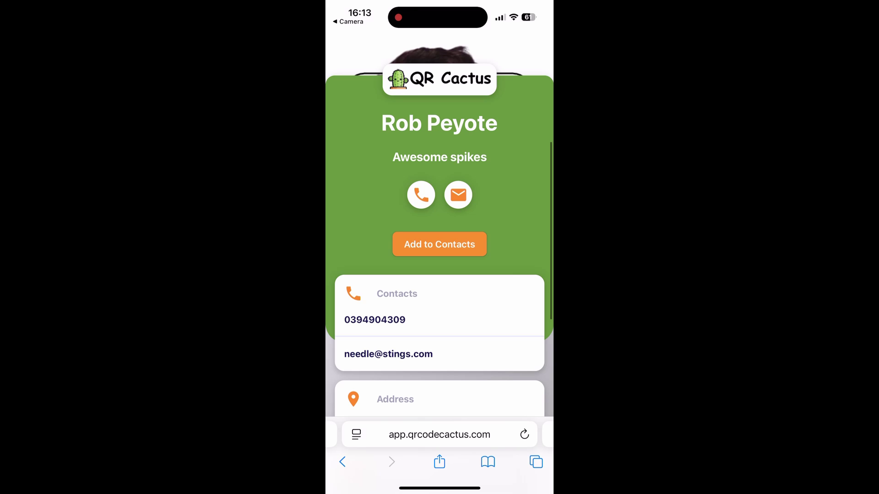
left_click(440, 244)
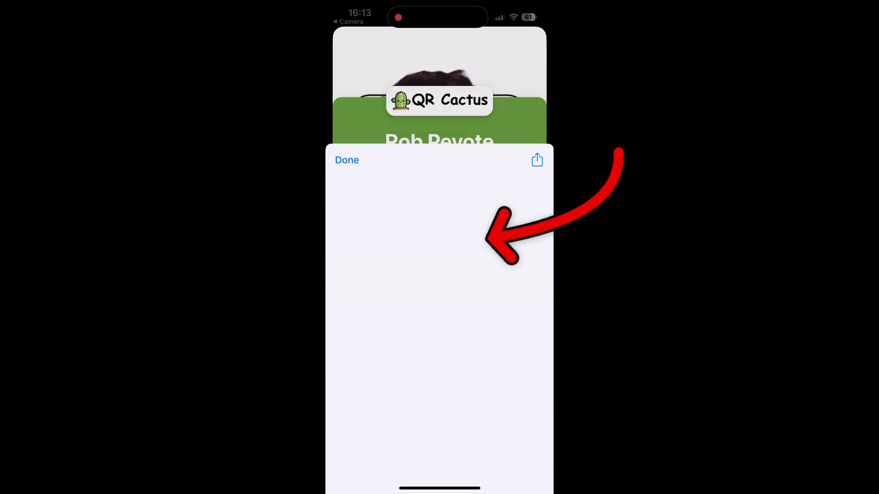
scroll(439, 275, "down", 4)
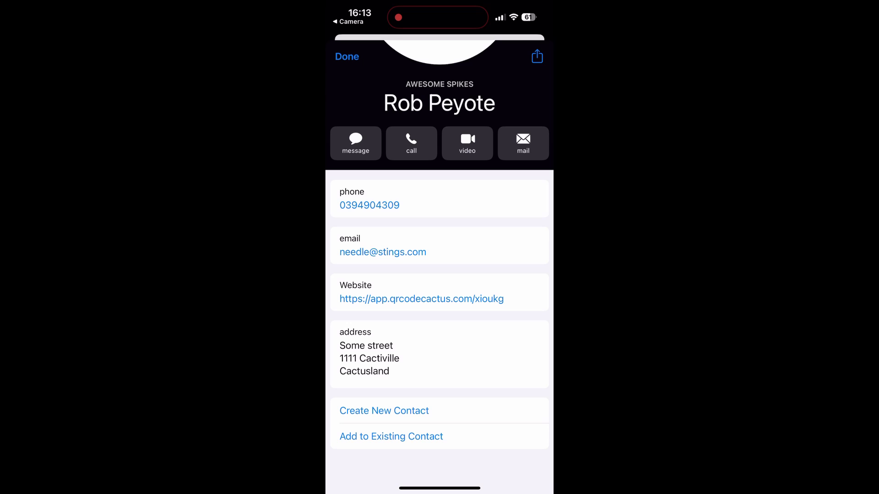
scroll(440, 275, "up", 4)
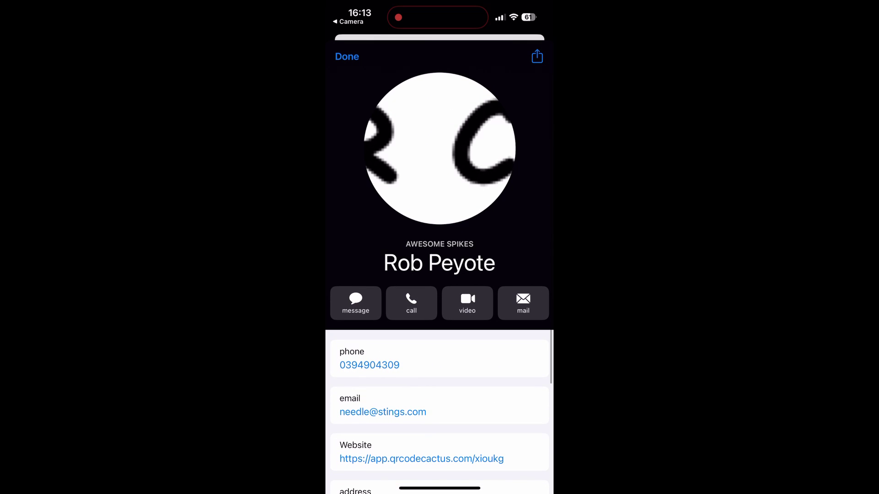